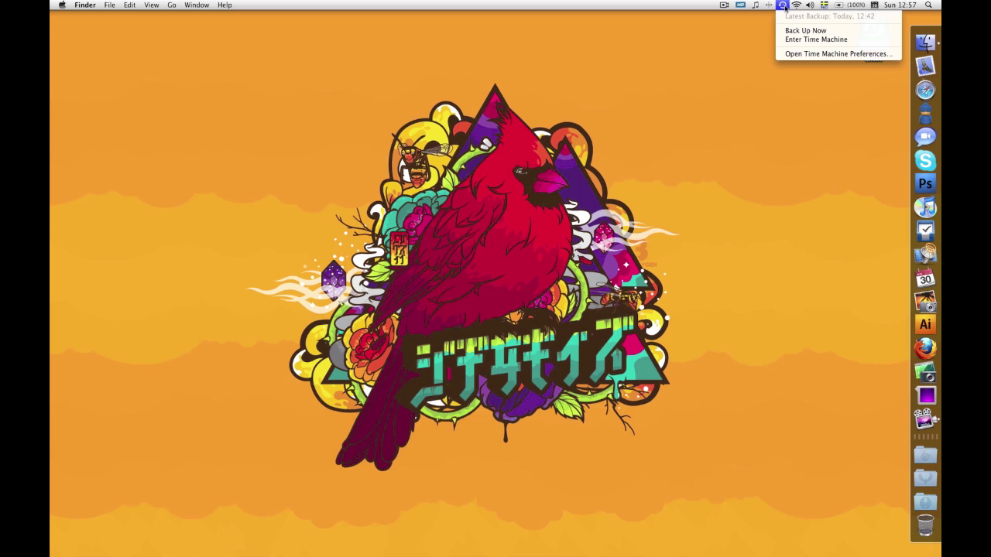
Step: Start a Time Machine backup of the computer and check the backup status
left_click(788, 31)
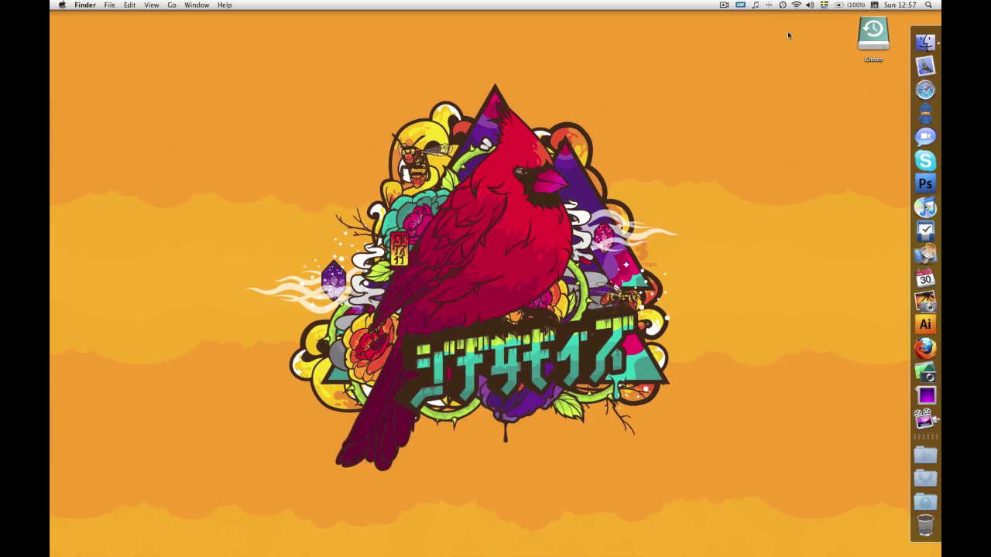
left_click(783, 5)
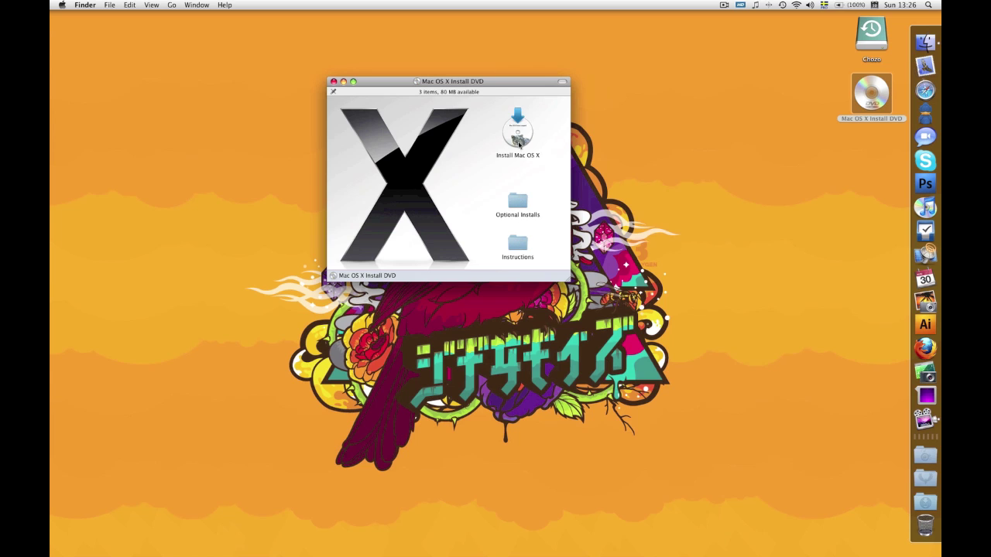
Step: Launch the Snow Leopard installer from the Mac OS X Install DVD and accept the software license agreement
left_click(518, 132)
double_click(519, 132)
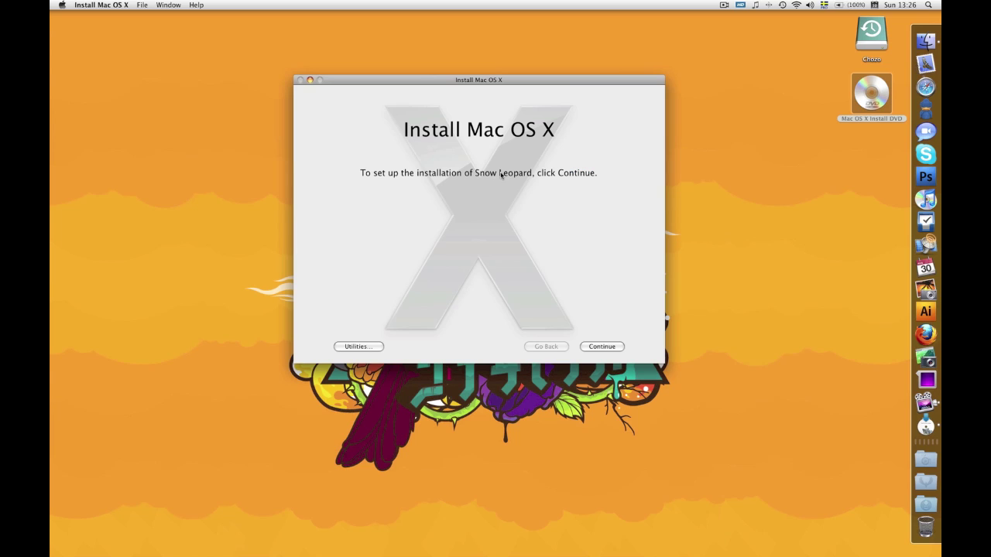
left_click(353, 346)
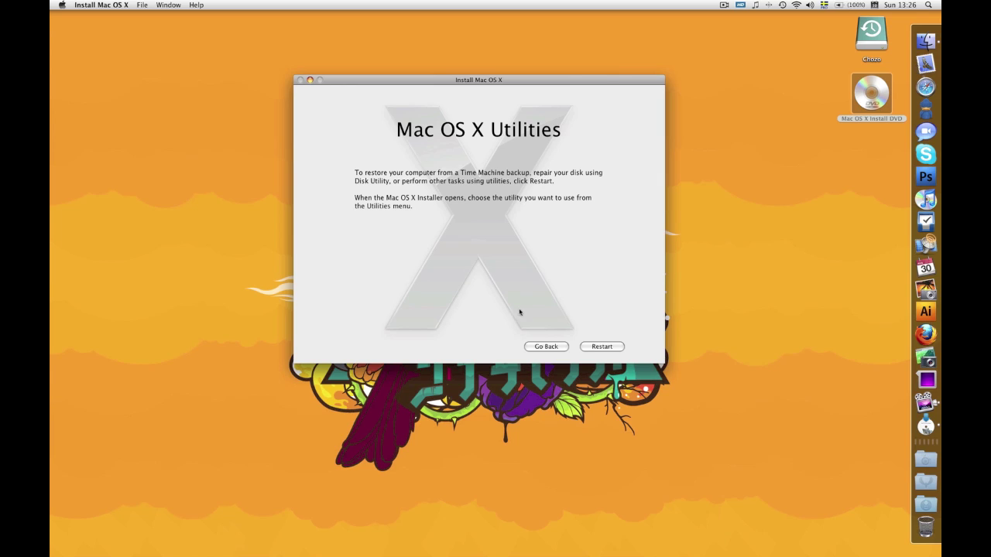
left_click(546, 347)
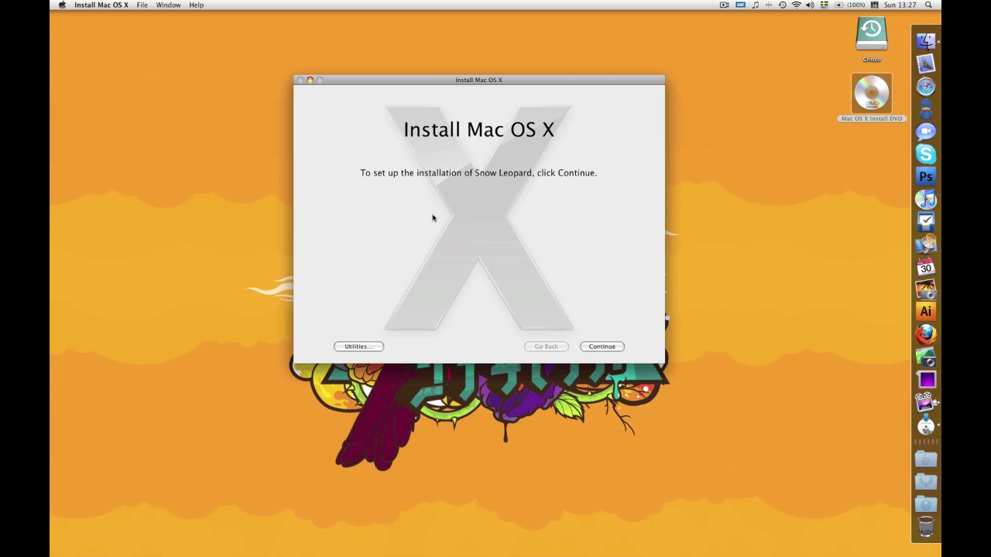
left_click(596, 350)
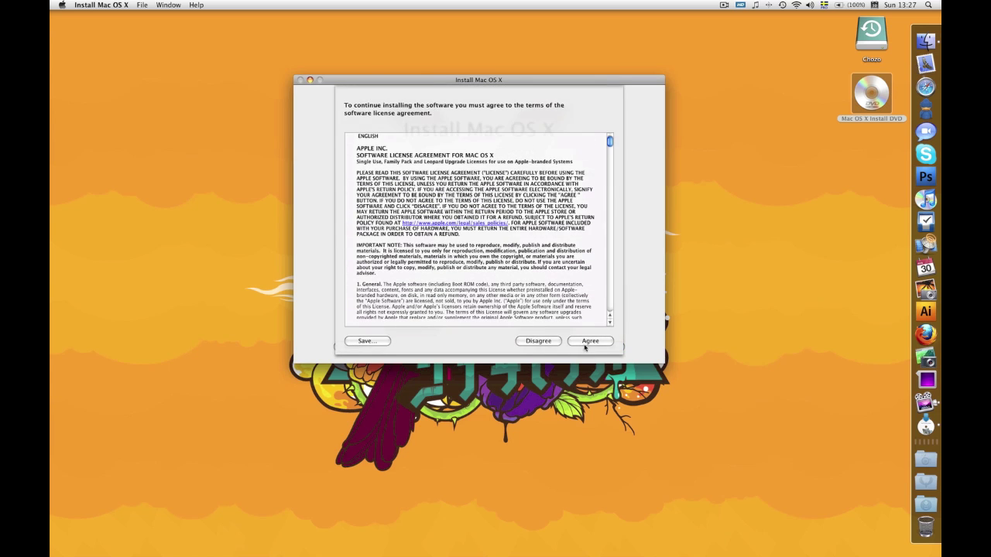
left_click(588, 342)
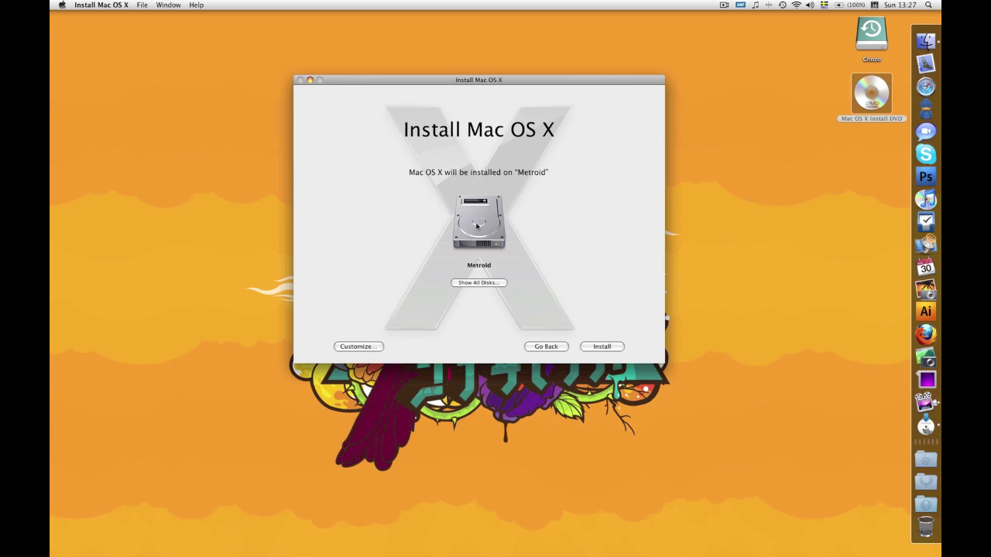
Step: Customize the installation by excluding Nearby and Popular Printers from Printer Support
left_click(356, 346)
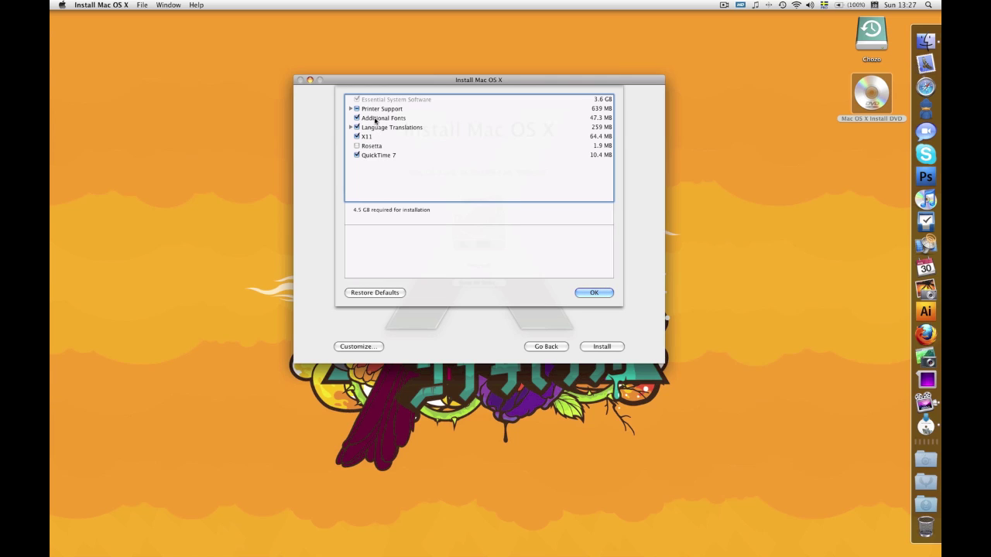
left_click(352, 109)
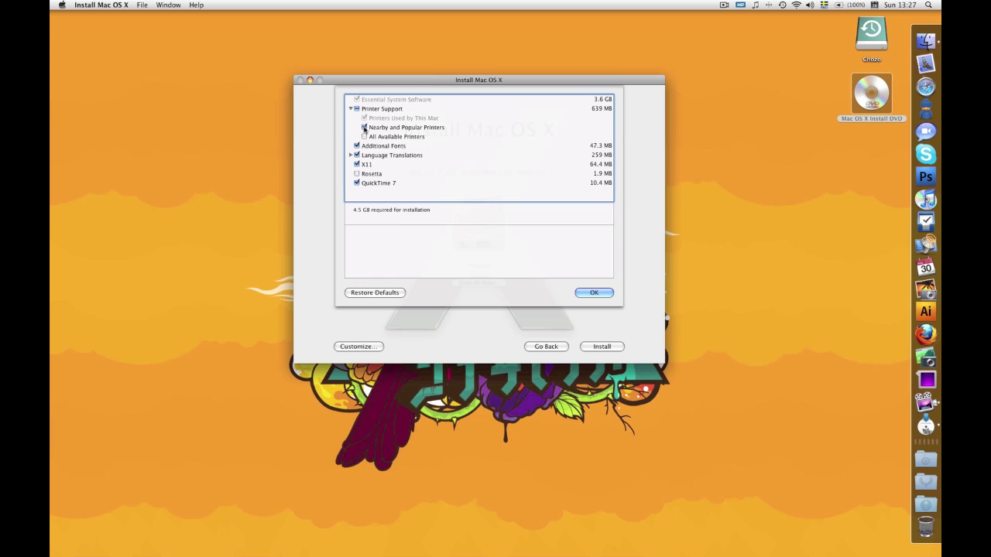
left_click(363, 127)
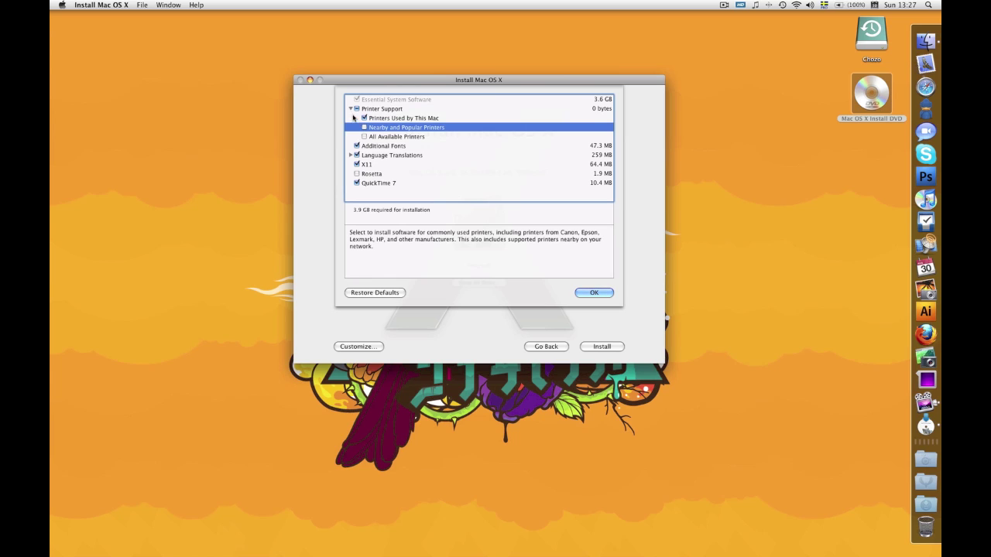
left_click(351, 108)
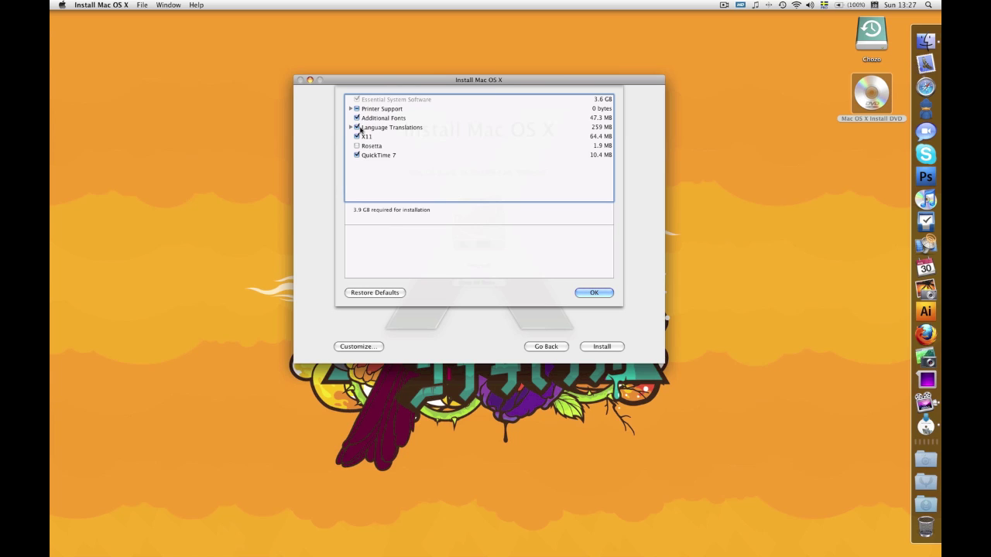
Step: Review the Language Translations packages, keep QuickTime 7 selected and accept the customized package selection
left_click(350, 128)
left_click(351, 128)
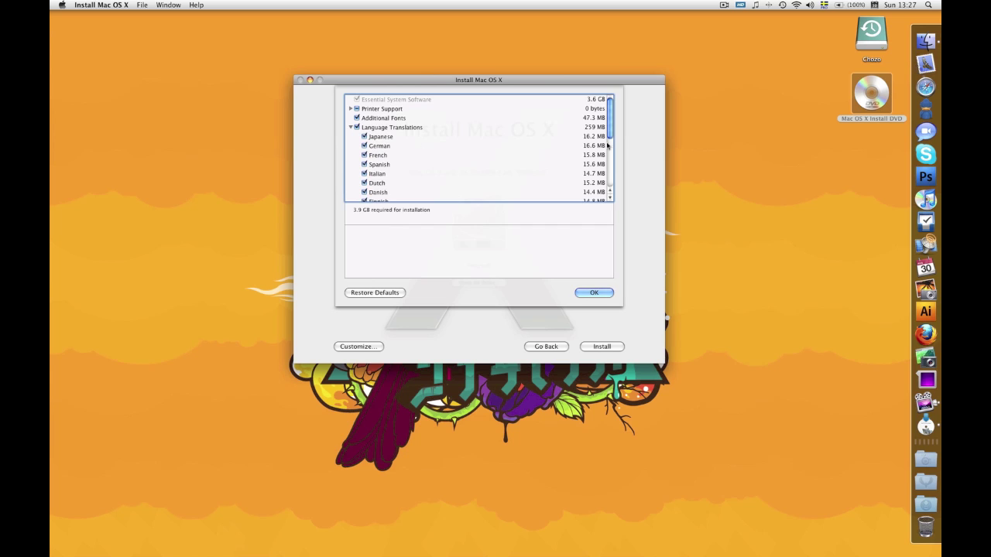
left_click_drag(609, 137, 397, 123)
left_click(352, 127)
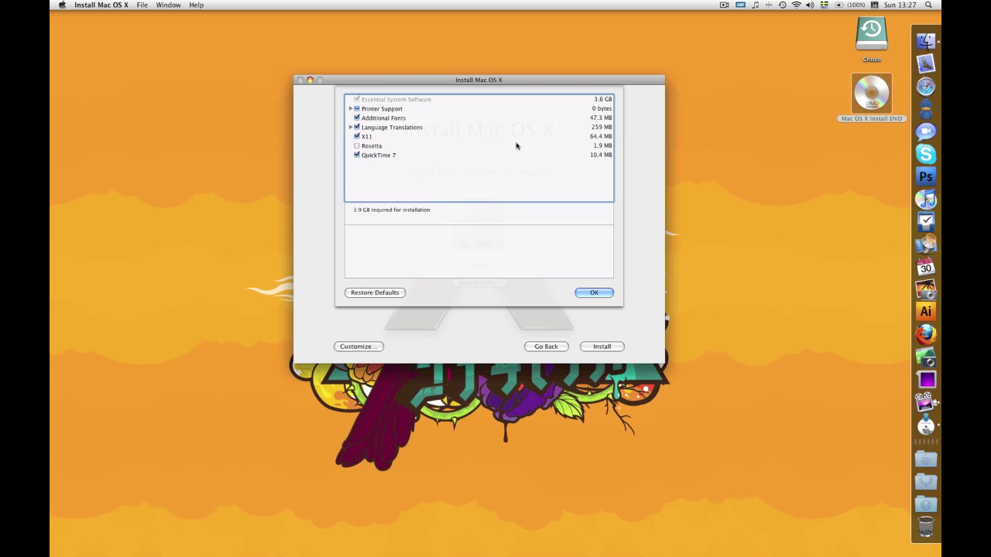
left_click(357, 156)
left_click(357, 156)
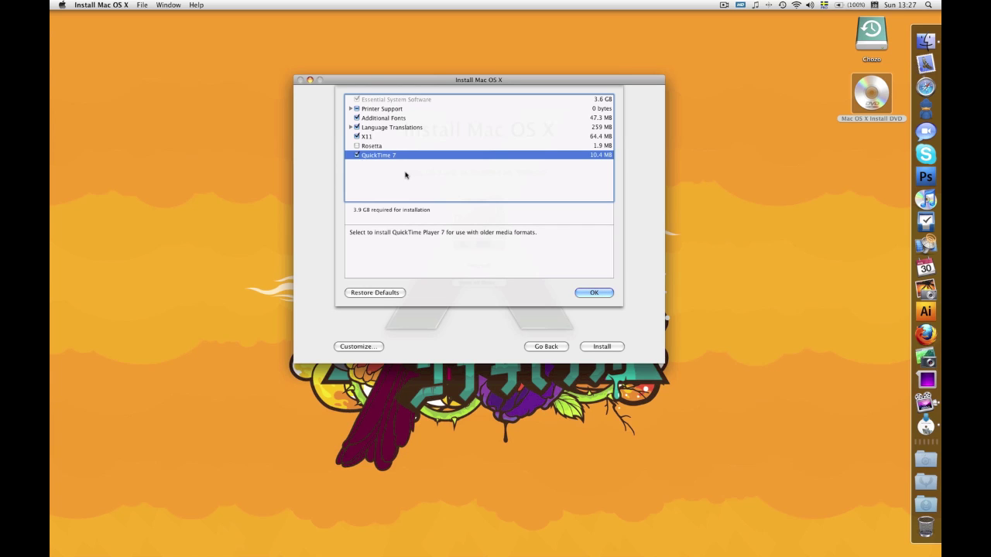
left_click(593, 292)
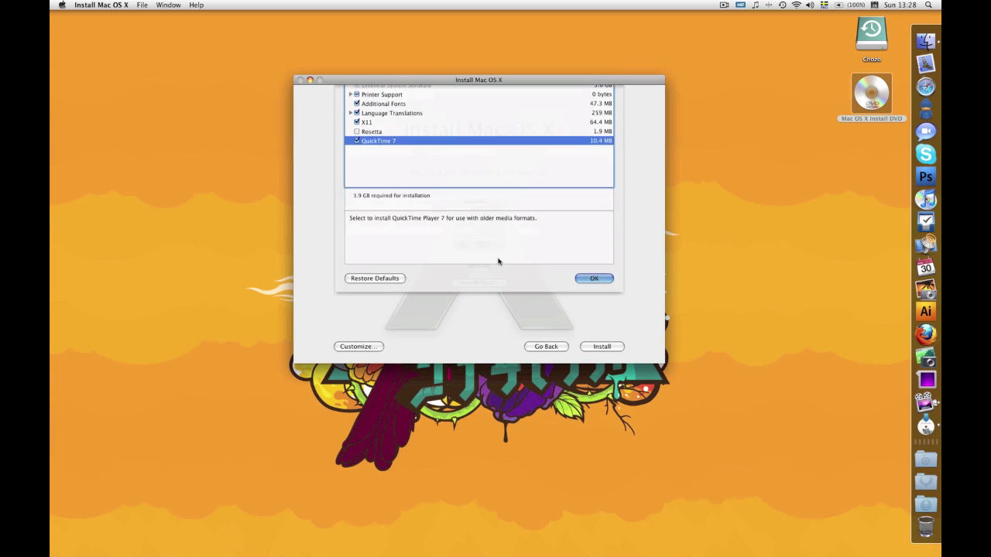
Step: Start the Mac OS X installation on the Metroid disk and authorize it with the account password
left_click(609, 347)
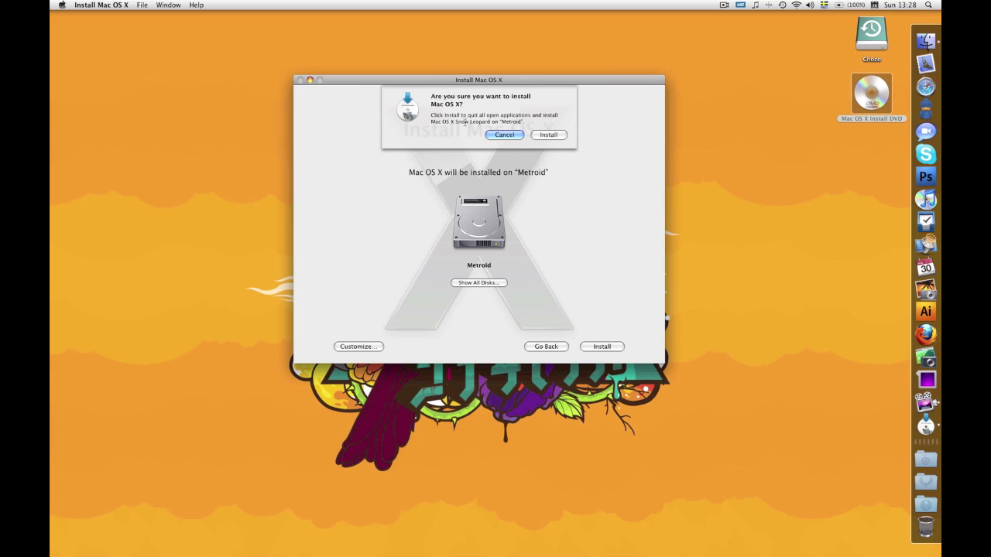
left_click(557, 136)
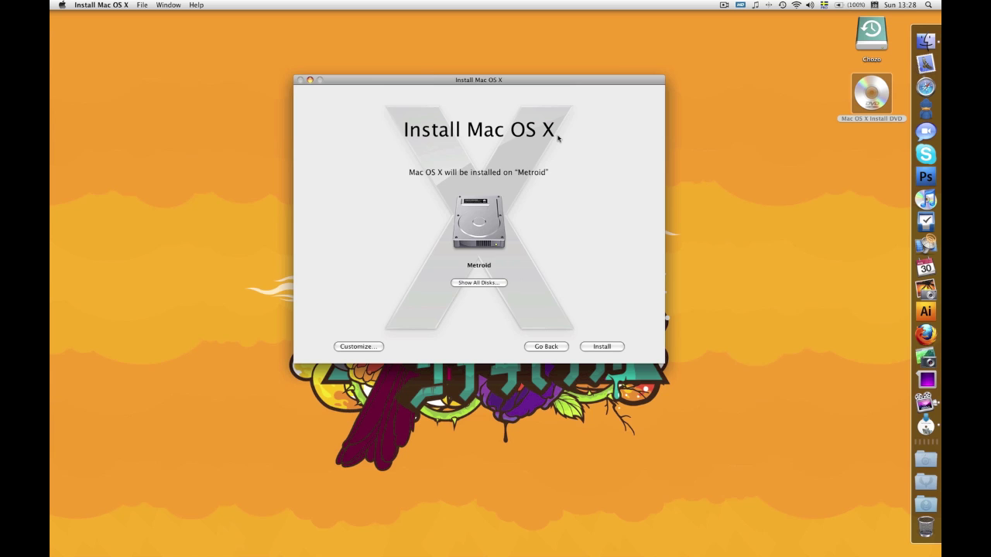
type("•")
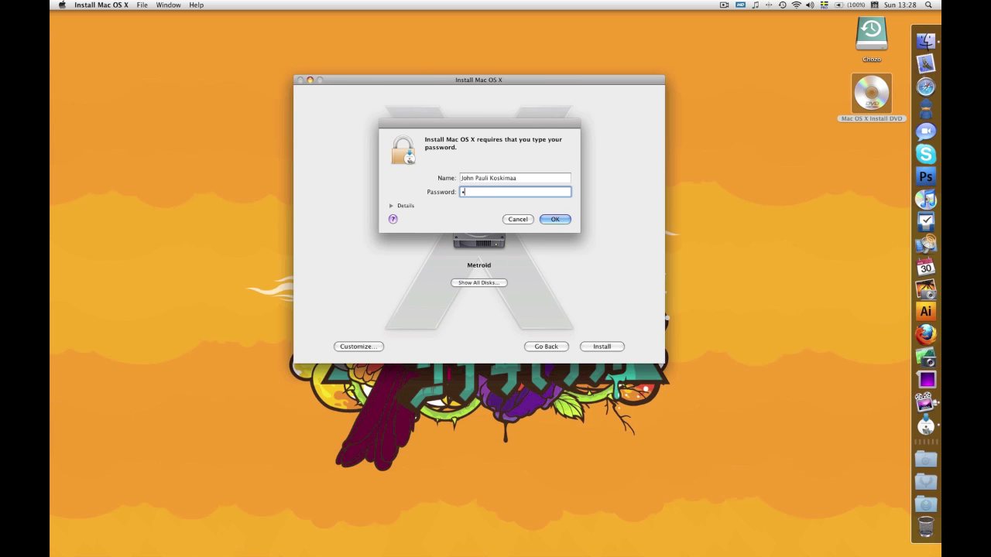
type("•••")
key("Return")
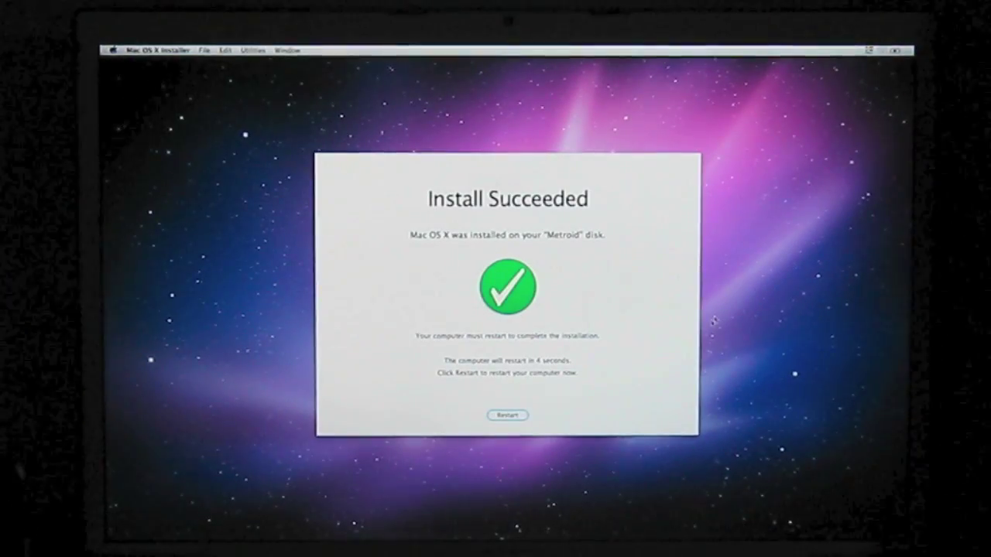
Step: Restart the computer to complete the installation and dismiss the USB Overdrive registration notice
left_click(506, 415)
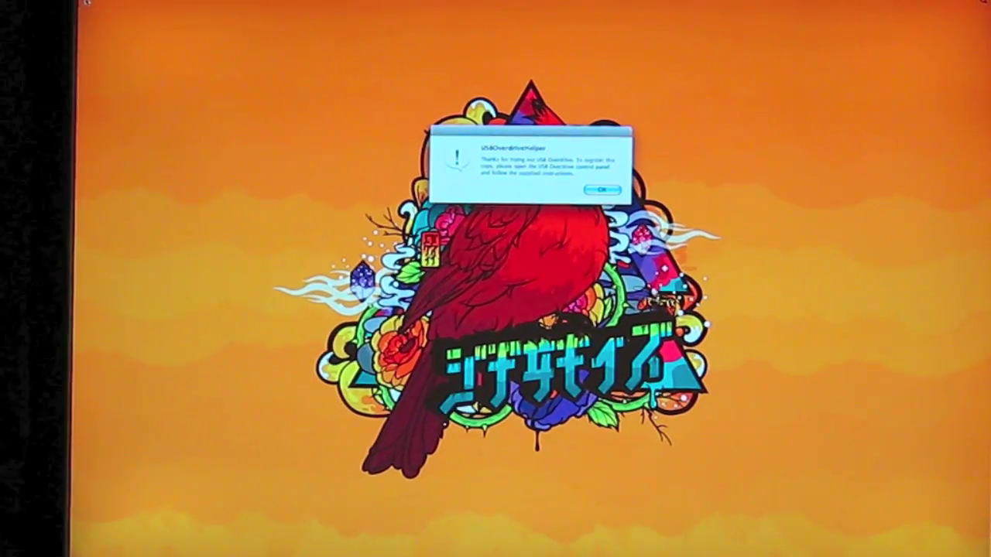
key("Return")
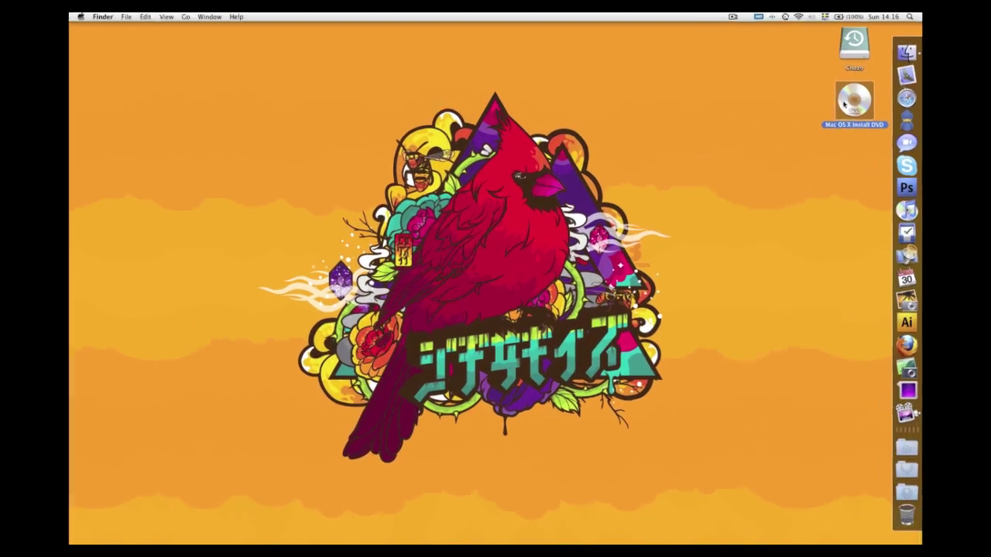
Step: Eject the Mac OS X Install DVD and show the About This Mac information
right_click(863, 93)
left_click(820, 112)
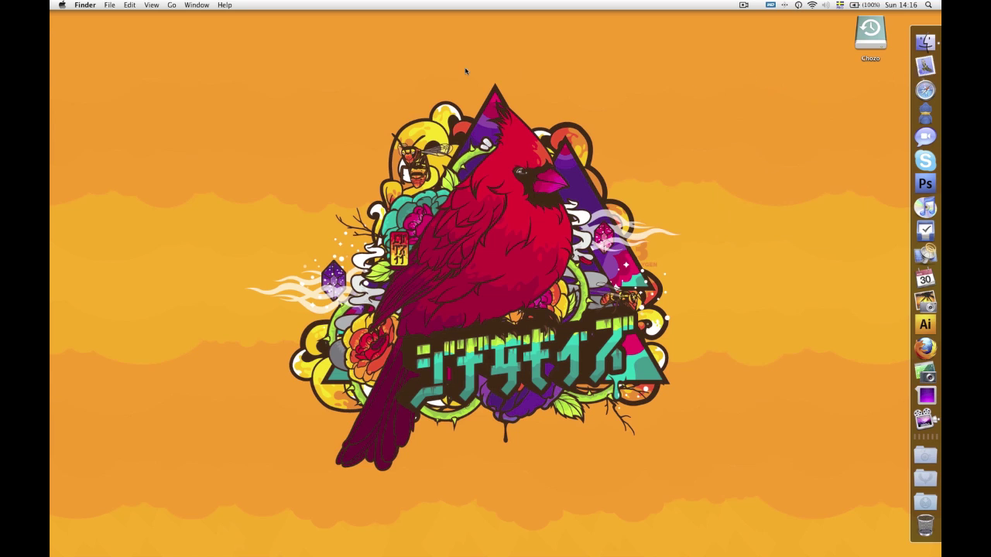
left_click(62, 5)
left_click(93, 18)
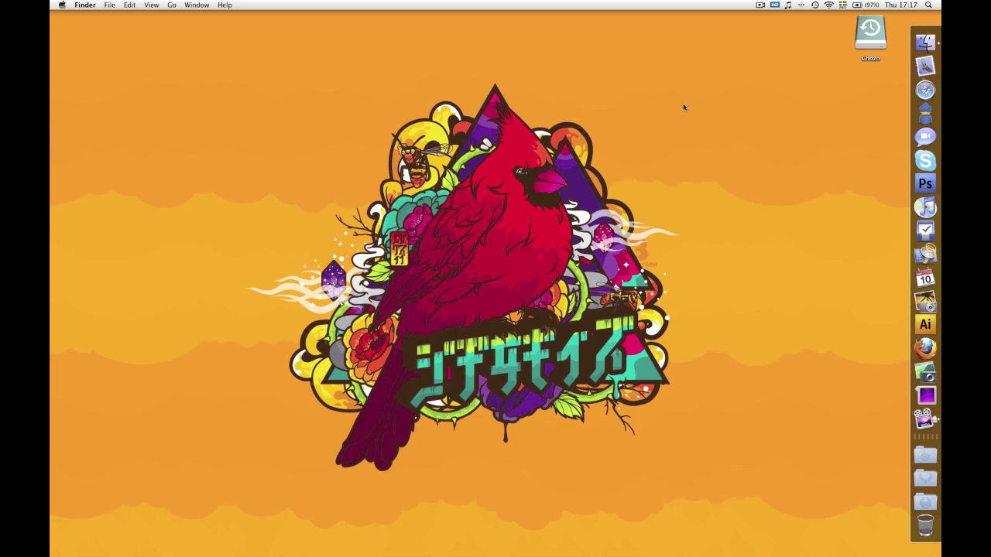
Step: Open Mail to view the inbox, and quit the application
left_click(925, 66)
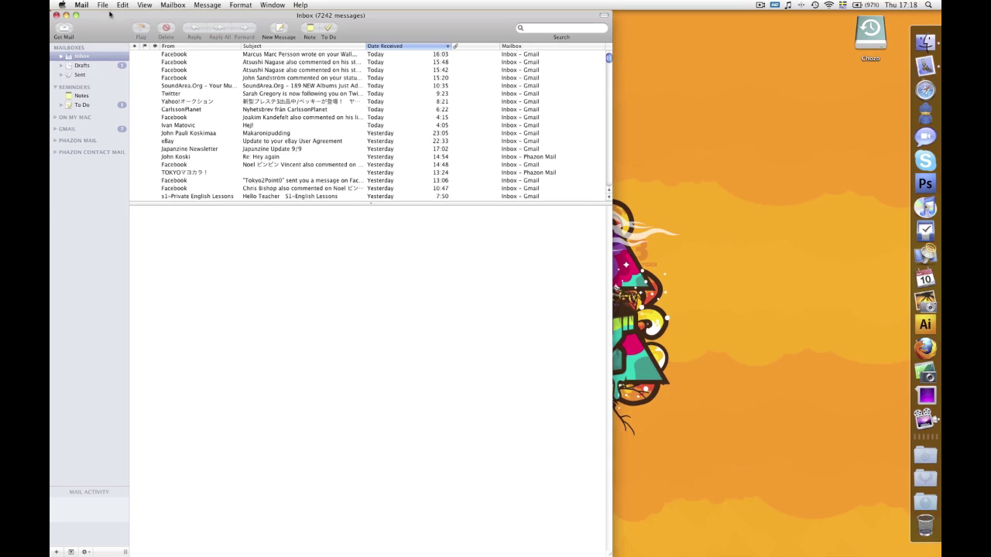
left_click(81, 4)
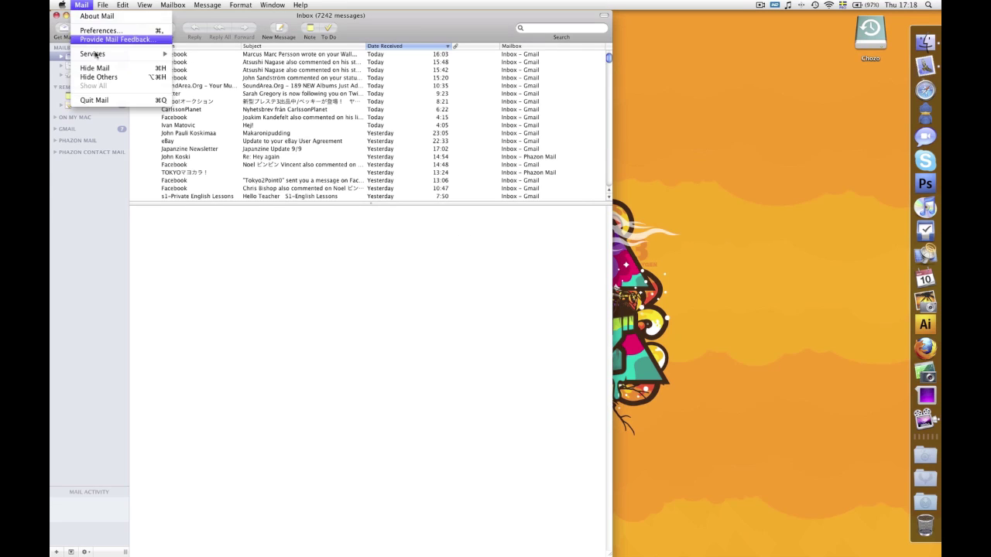
left_click(100, 102)
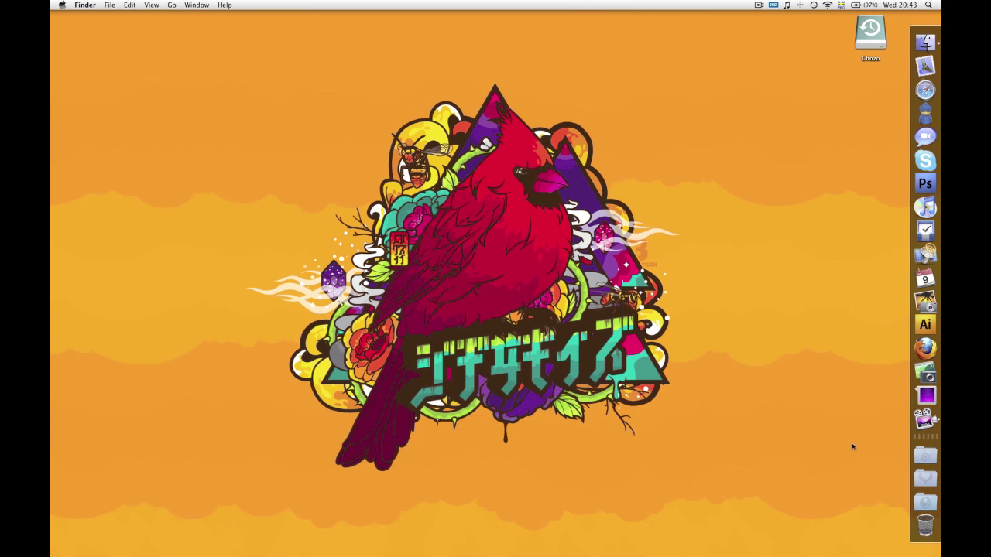
Step: Browse the Inspiration stack, viewing its Steampunk folder, an artist's folder and the 1000 Movie Posters folder
left_click(926, 458)
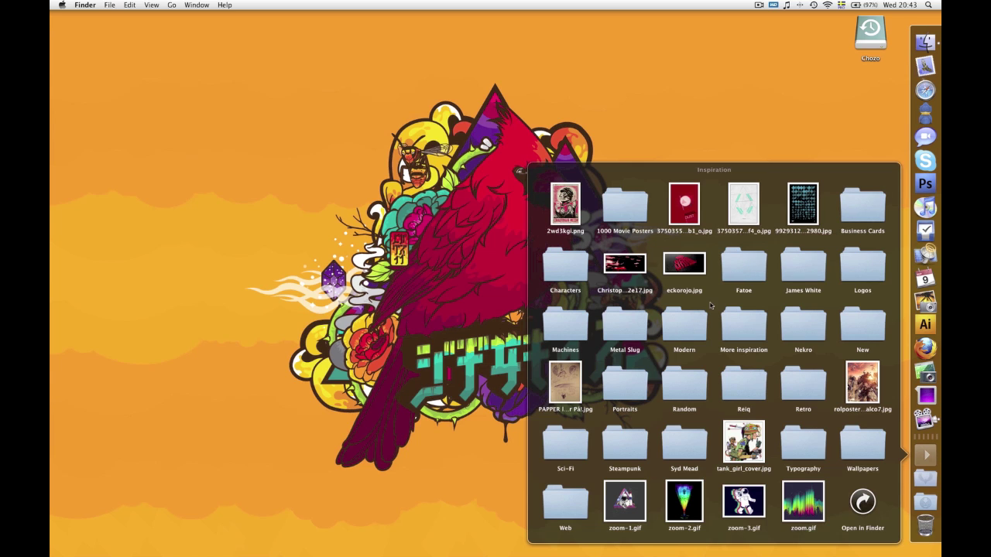
left_click(629, 441)
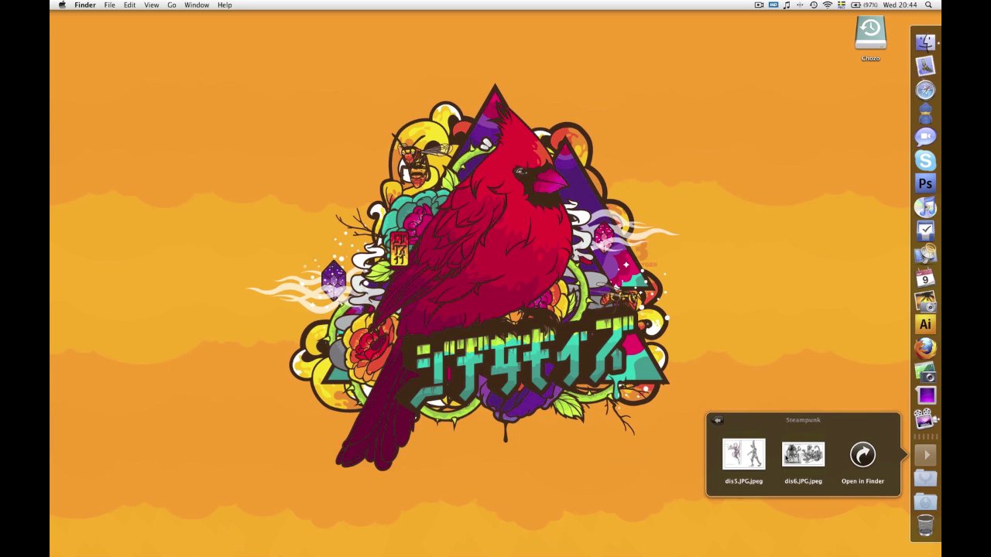
left_click(719, 422)
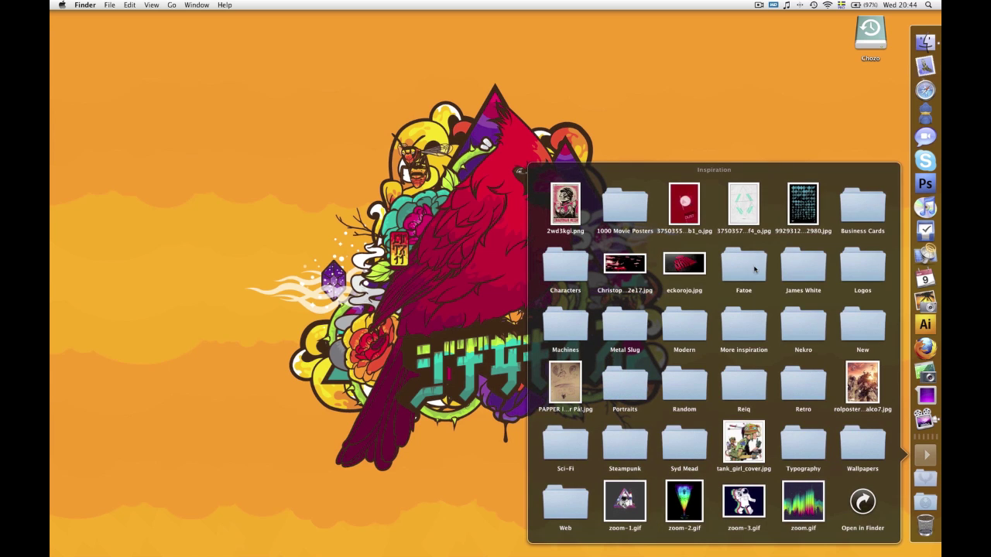
left_click(804, 267)
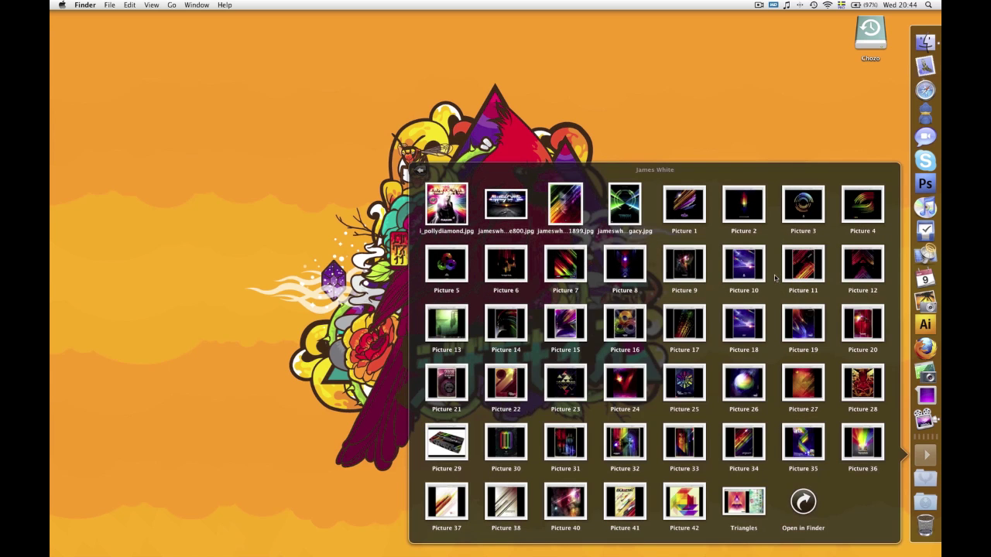
left_click(418, 171)
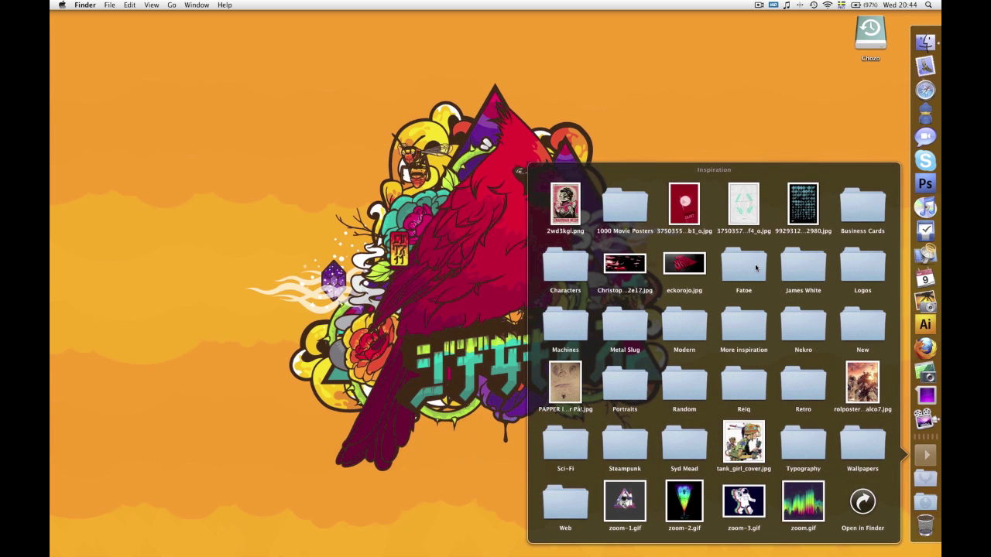
left_click(624, 206)
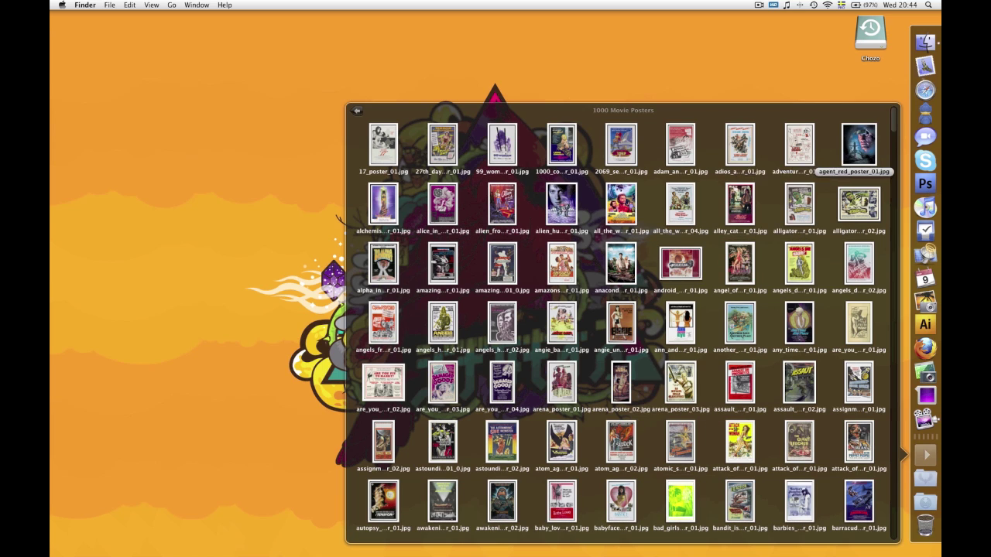
left_click_drag(893, 129, 894, 261)
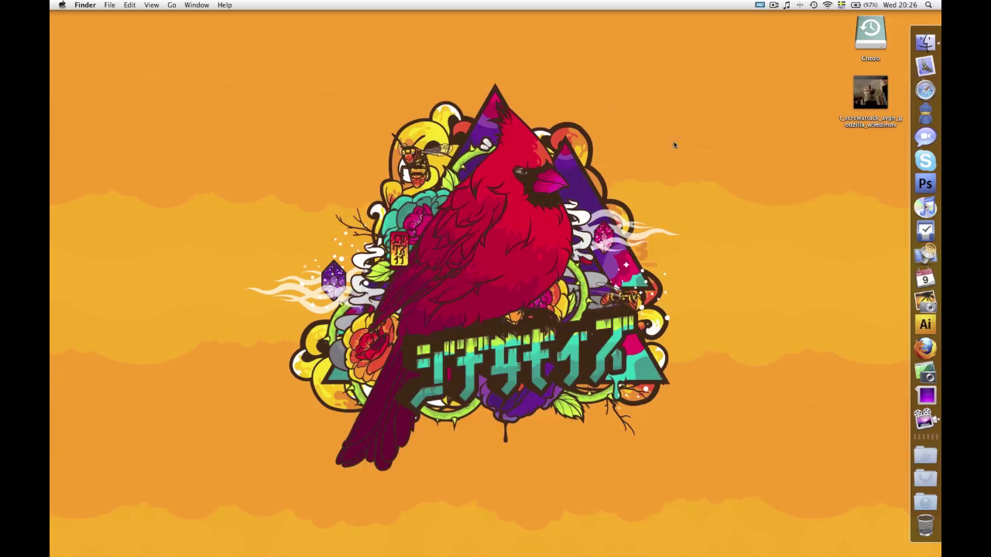
Step: Open the t_screwattack_avgn_godzilla_w9ed.mov file from the desktop in QuickTime Player and reposition its window slightly
left_click_drag(808, 92, 897, 152)
left_click(895, 156)
left_click(868, 93)
double_click(861, 84)
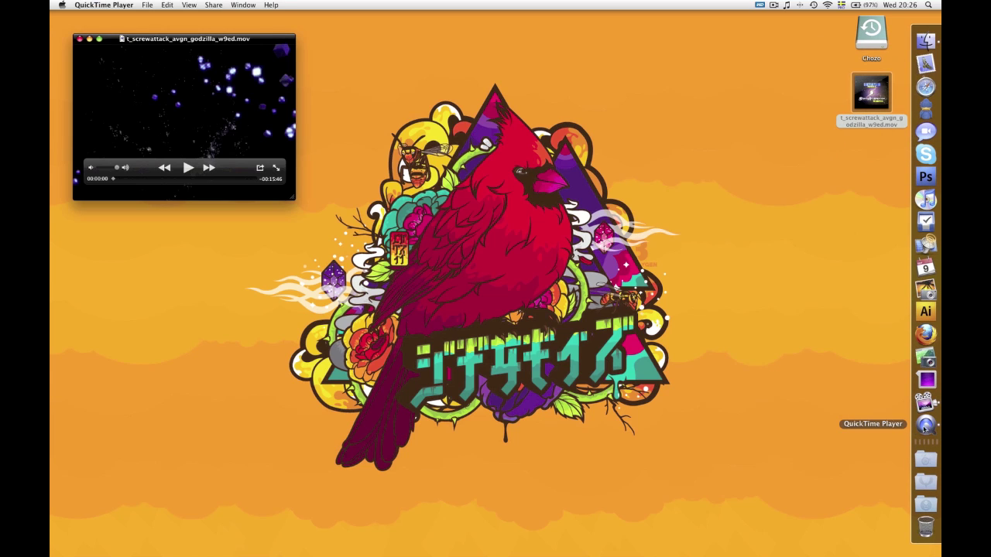
left_click_drag(218, 94, 247, 91)
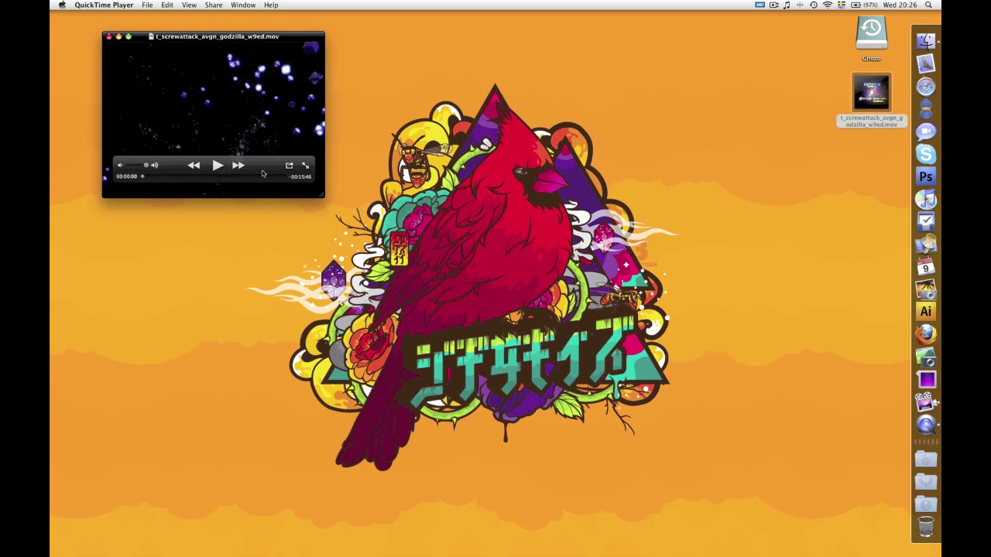
Step: Enlarge the movie window to several times its size, turn the volume down to minimum and start playback
left_click_drag(323, 197, 680, 426)
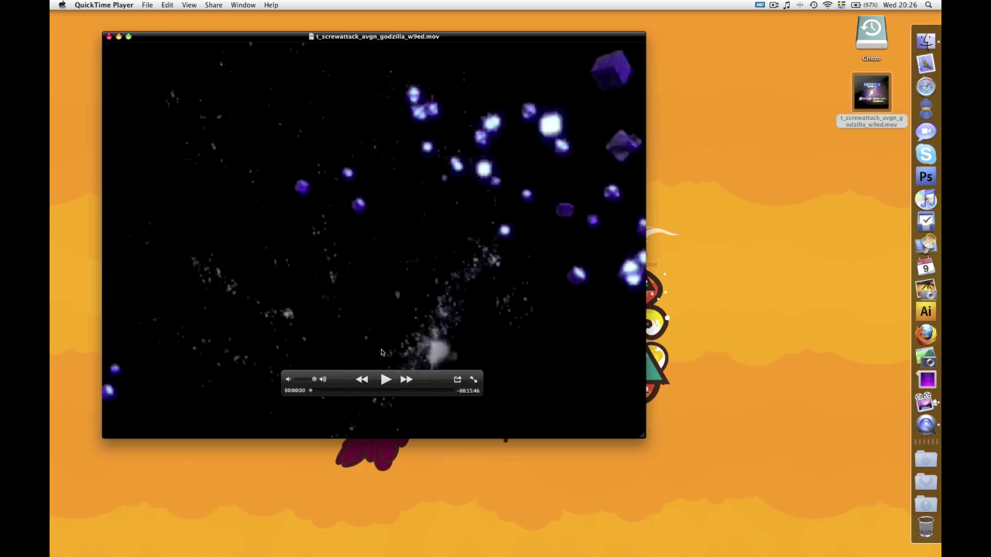
left_click_drag(314, 379, 300, 380)
left_click(386, 380)
Step: Skip forward through the playing movie in stages to about 10:16 and reposition the floating playback controls
left_click_drag(316, 391, 363, 393)
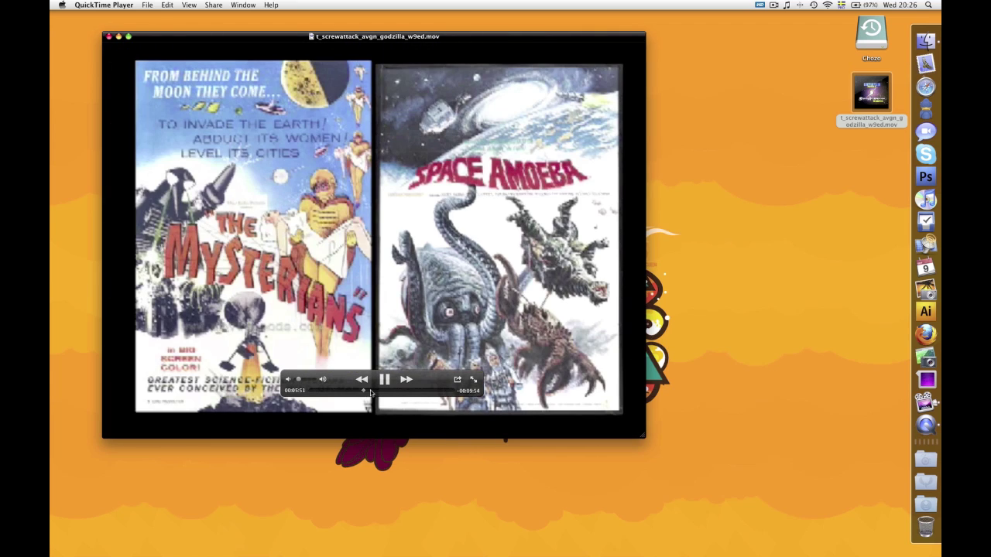
left_click(383, 391)
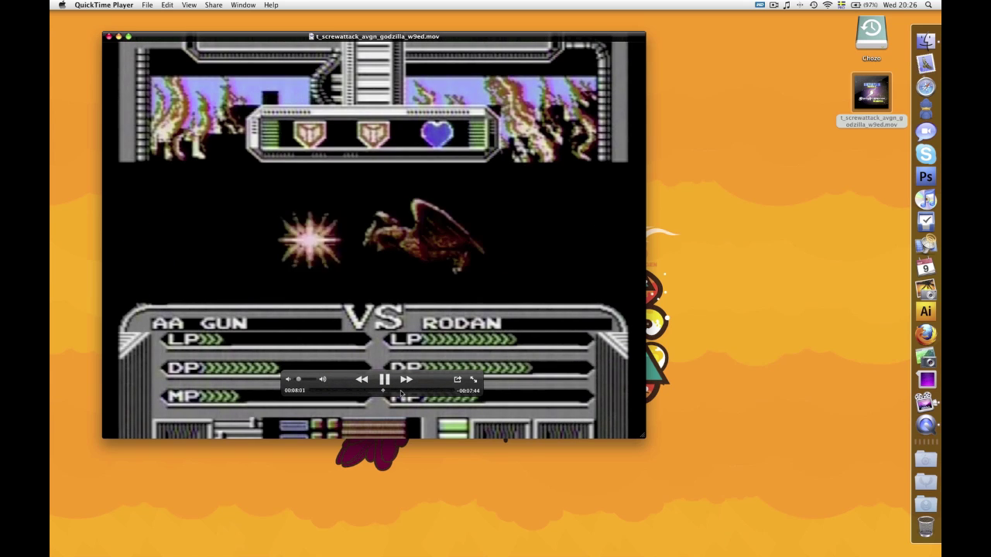
left_click_drag(401, 394, 410, 394)
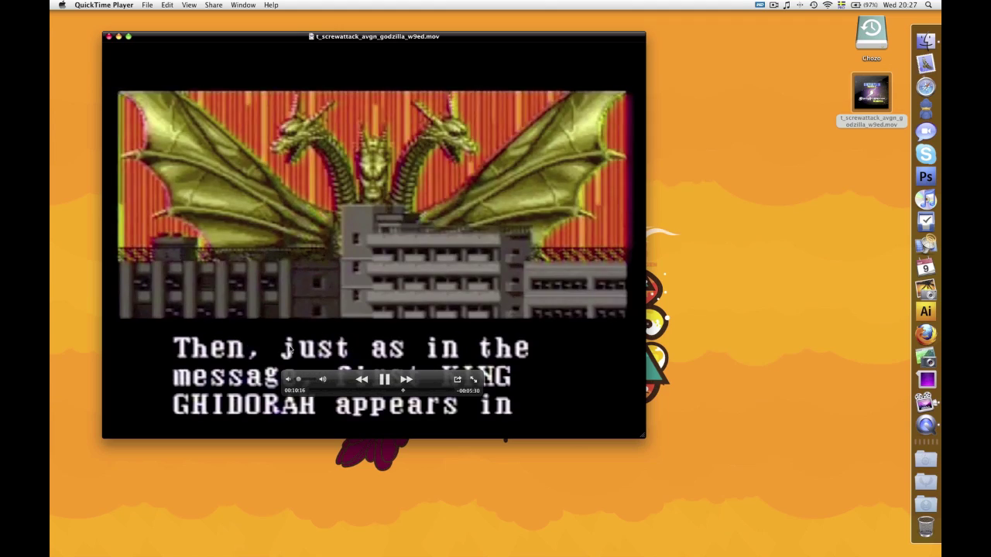
left_click_drag(342, 384, 333, 369)
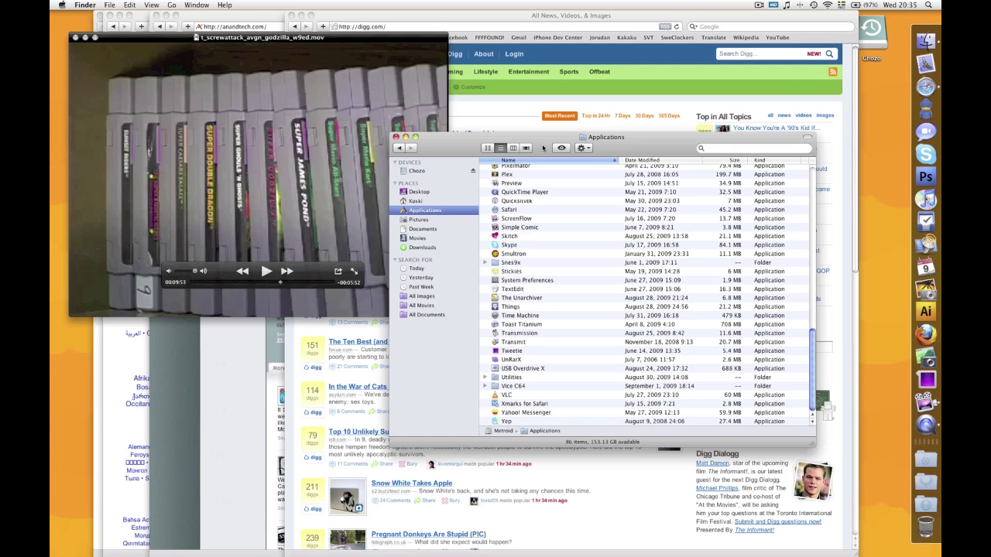
Step: Use Exposé to bring the Wikipedia window forward from all open windows, and the Digg window forward from the Safari windows
key("F9")
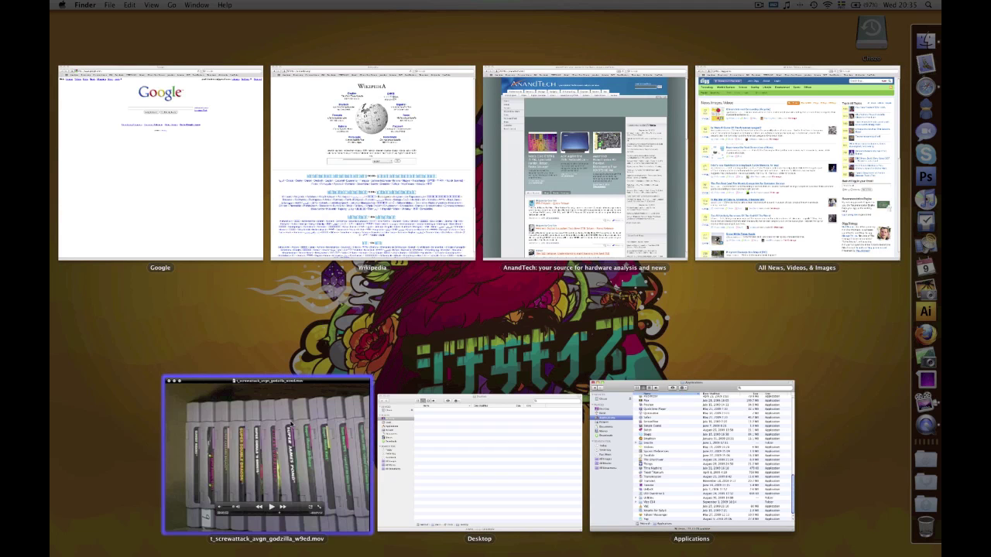
left_click(438, 206)
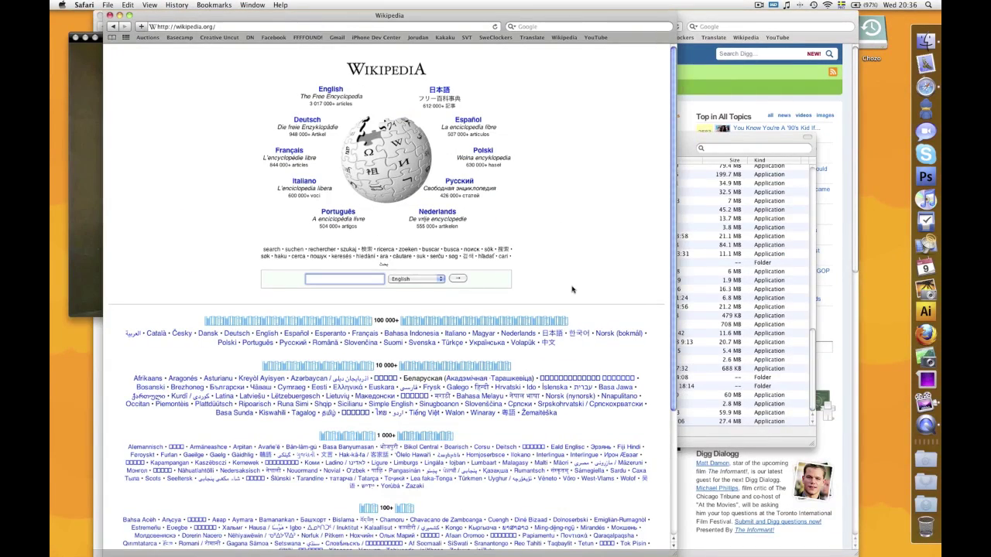
key("F9")
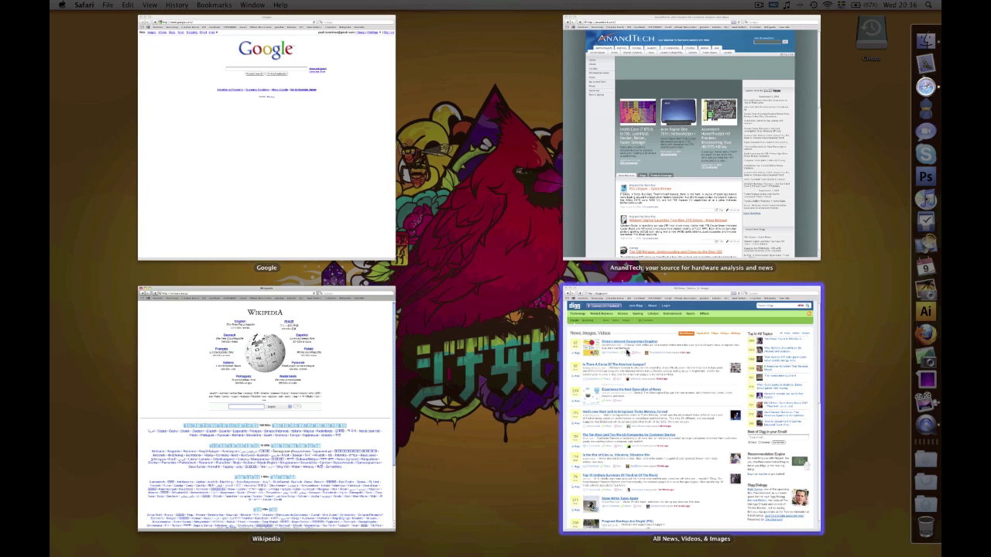
left_click(623, 352)
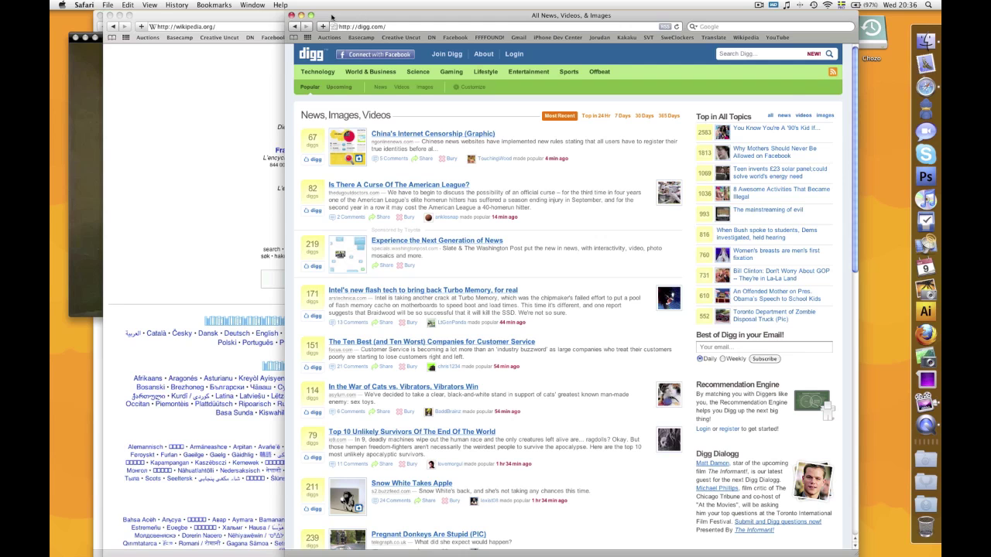
Step: Minimize the Digg window and use Exposé to bring the Desktop Finder window to the front
left_click(301, 16)
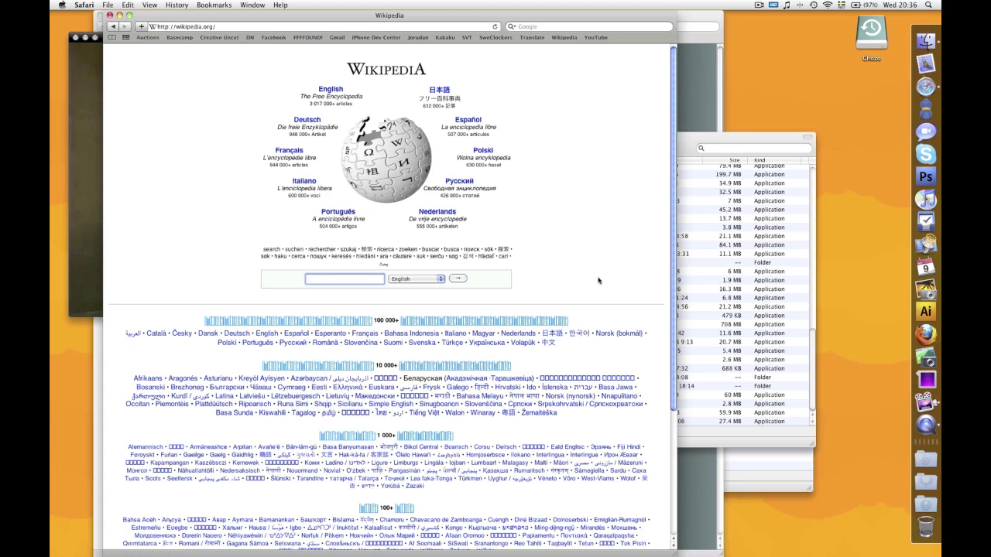
key("F10")
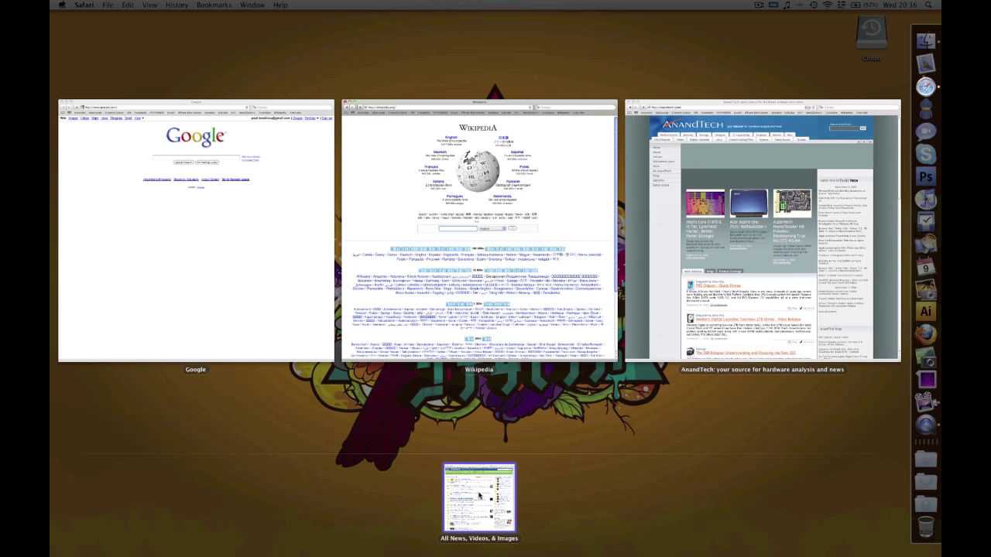
key("F9")
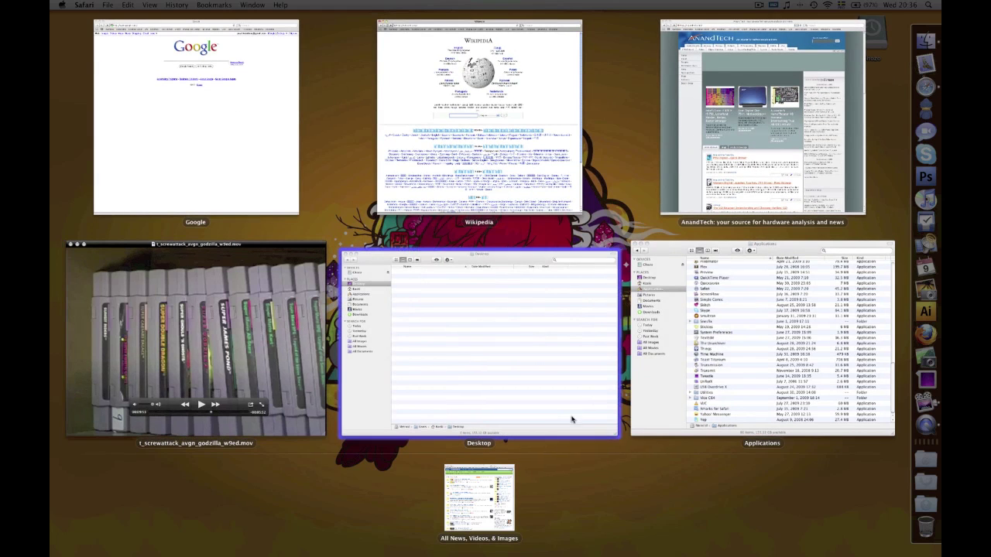
left_click(444, 324)
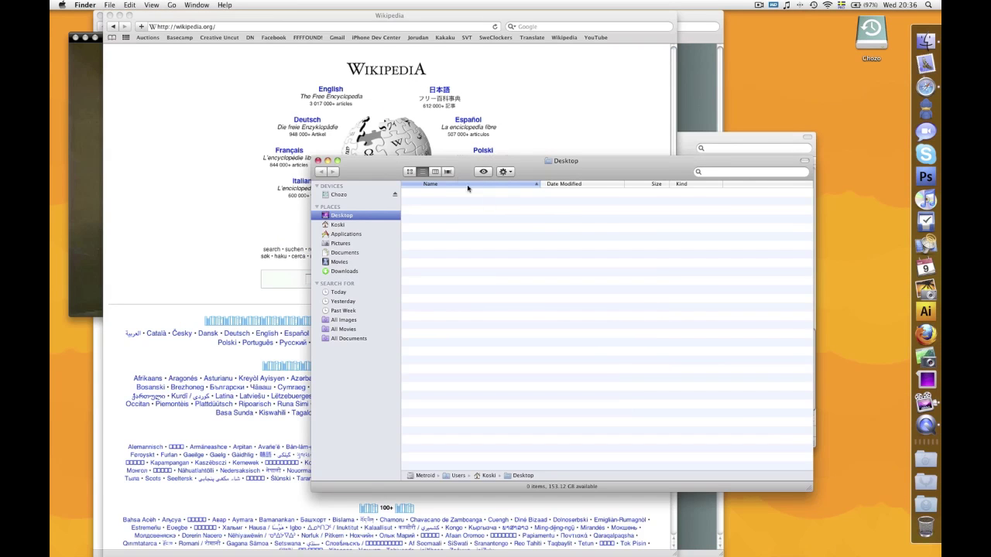
Step: Minimize the Applications Finder window and use Exposé to bring the Wikipedia window to the front
left_click(731, 132)
double_click(696, 142)
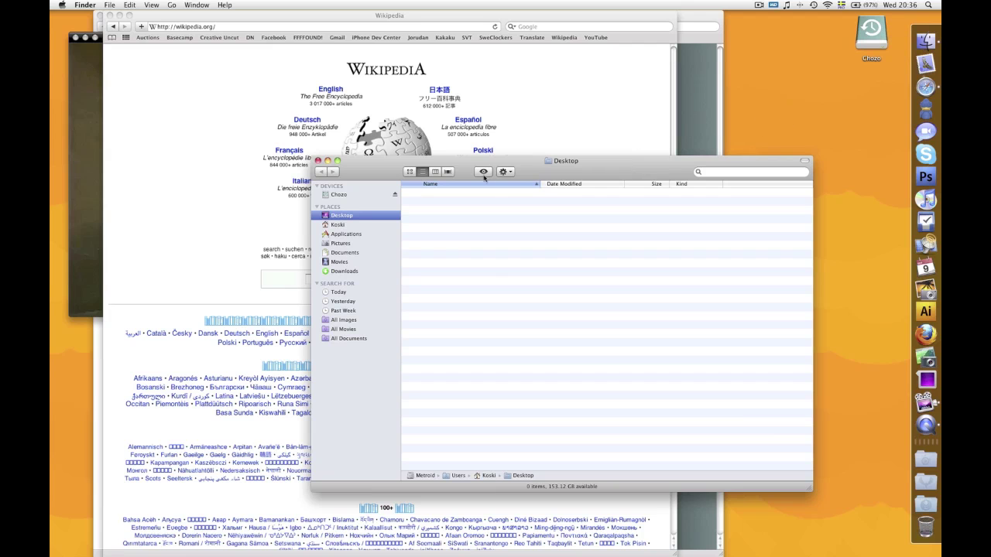
key("F9")
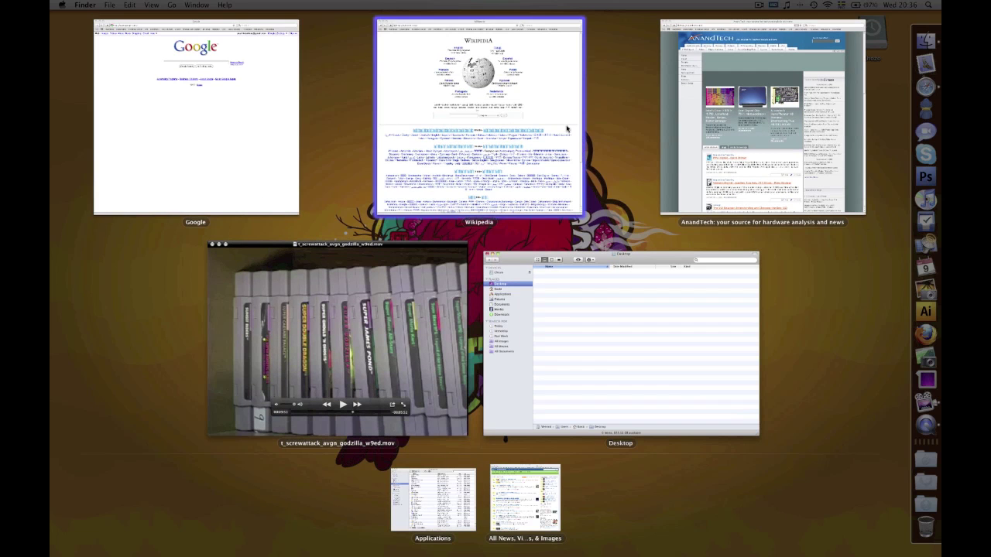
left_click(566, 183)
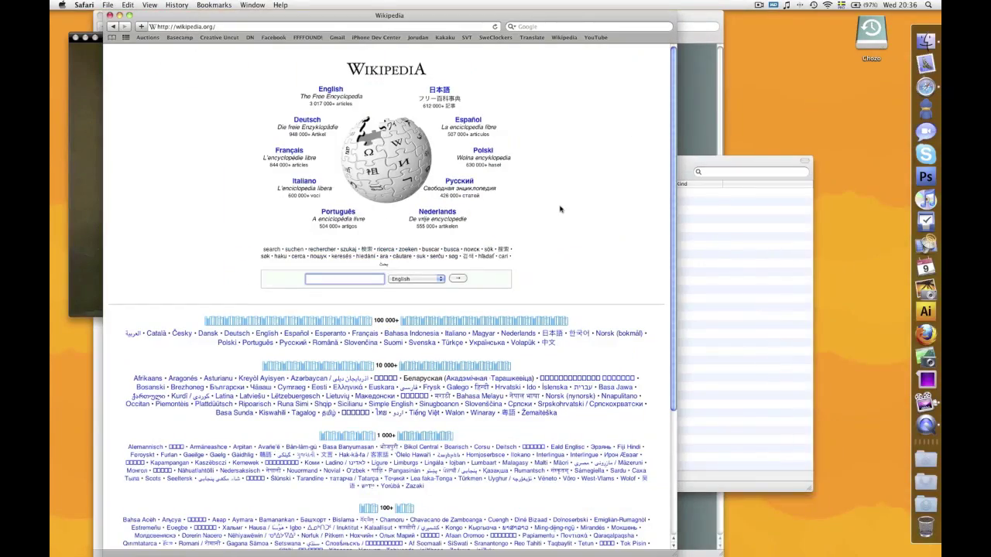